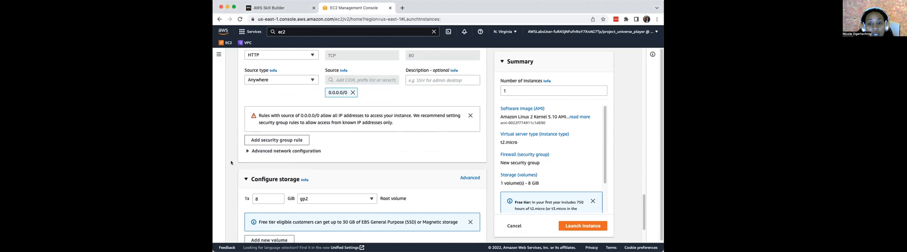
- Review the new instance's storage settings and advanced details, and read through the user-data (3) script in the text editor
{"action": "scroll", "coordinate": [268, 152], "scroll_direction": "up", "scroll_amount": 3}
{"action": "scroll", "coordinate": [268, 152], "scroll_direction": "down", "scroll_amount": 4}
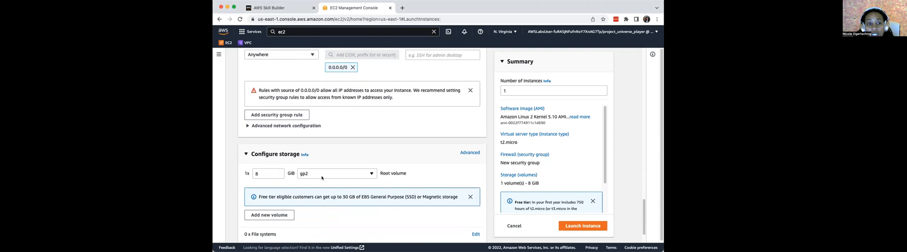
{"action": "scroll", "coordinate": [271, 196], "scroll_direction": "down", "scroll_amount": 2}
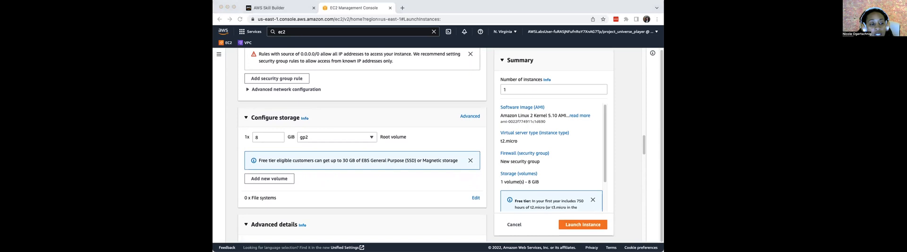
{"action": "scroll", "coordinate": [375, 190], "scroll_direction": "down", "scroll_amount": 2}
{"action": "scroll", "coordinate": [375, 190], "scroll_direction": "down", "scroll_amount": 4}
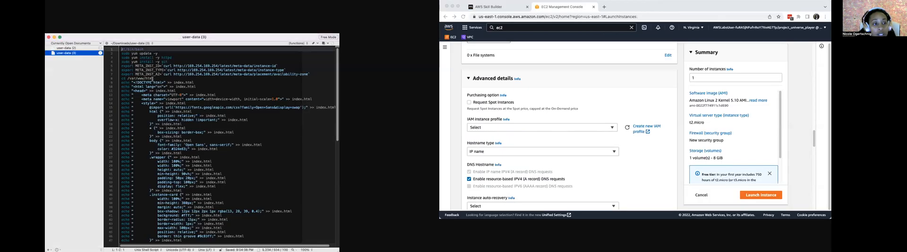
{"action": "scroll", "coordinate": [142, 123], "scroll_direction": "down", "scroll_amount": 10}
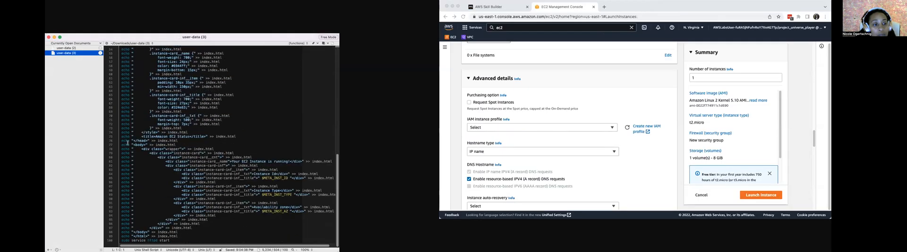
{"action": "left_click", "coordinate": [179, 22]}
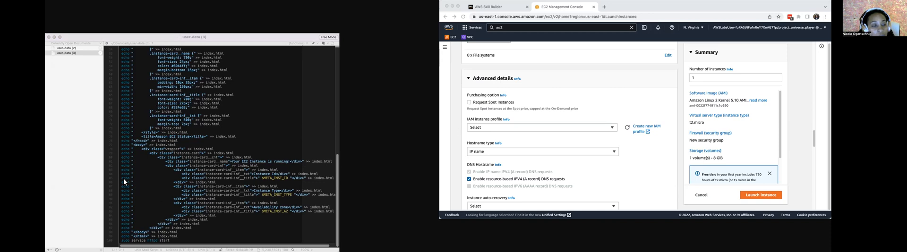
{"action": "left_click", "coordinate": [109, 82]}
{"action": "scroll", "coordinate": [164, 124], "scroll_direction": "up", "scroll_amount": 15}
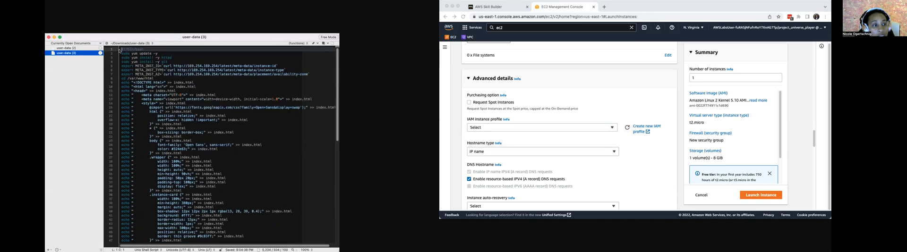
- Copy the entire user-data (3) script, from its first line to the line "sudo service httpd start"
{"action": "right_click", "coordinate": [120, 49]}
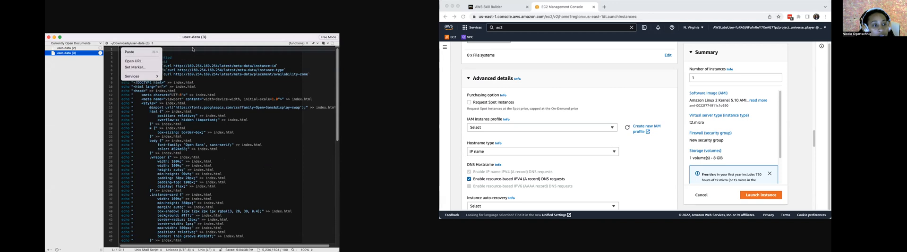
{"action": "left_click", "coordinate": [192, 49]}
{"action": "left_click_drag", "start_coordinate": [120, 49], "coordinate": [135, 251]}
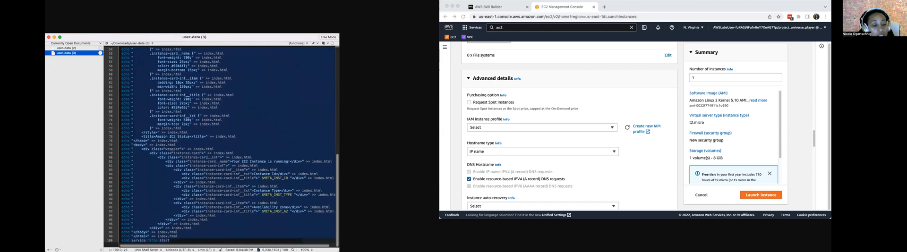
{"action": "right_click", "coordinate": [181, 234]}
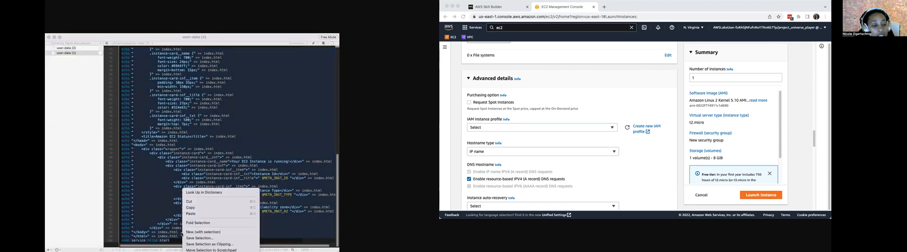
{"action": "left_click", "coordinate": [204, 208]}
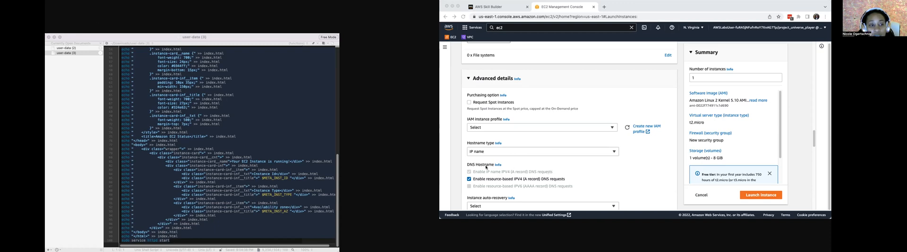
- Paste the copied script into the User data field of the launch form's advanced details in the browser
{"action": "scroll", "coordinate": [530, 184], "scroll_direction": "down", "scroll_amount": 10}
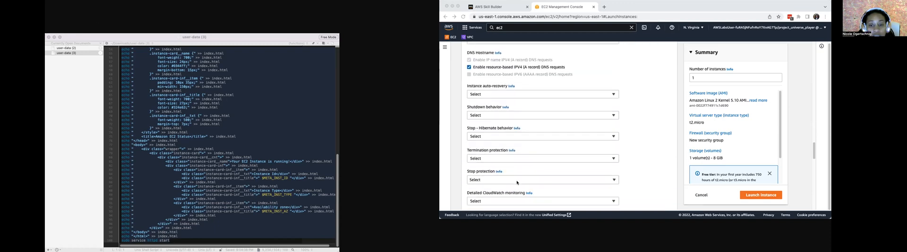
{"action": "scroll", "coordinate": [513, 182], "scroll_direction": "down", "scroll_amount": 10}
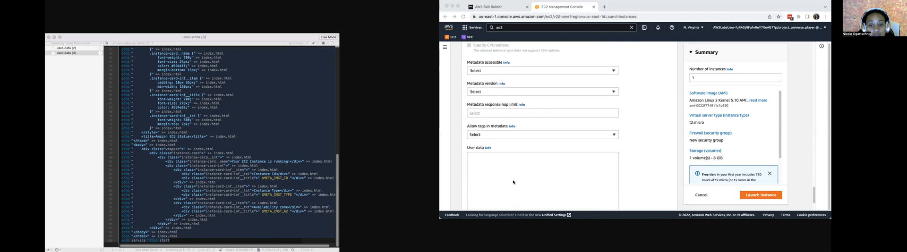
{"action": "left_click", "coordinate": [477, 115]}
{"action": "right_click", "coordinate": [475, 109]}
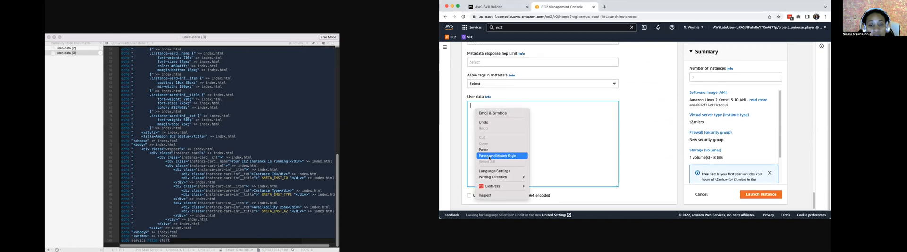
{"action": "left_click", "coordinate": [491, 152]}
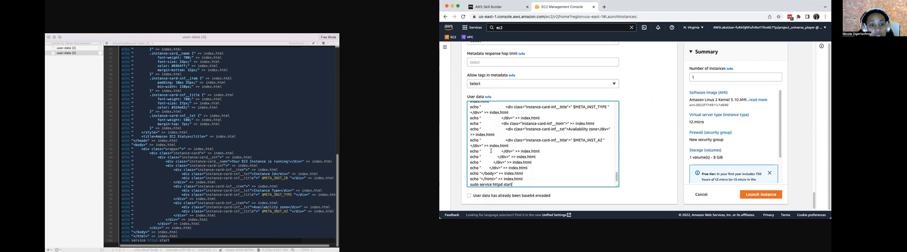
{"action": "left_click", "coordinate": [124, 183]}
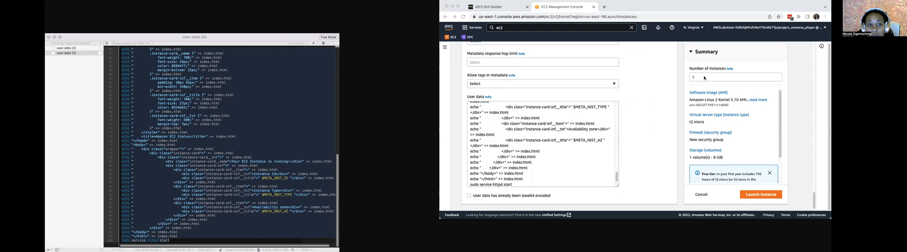
- Check the launch summary and launch the single t2.micro instance
{"action": "scroll", "coordinate": [709, 140], "scroll_direction": "down", "scroll_amount": 2}
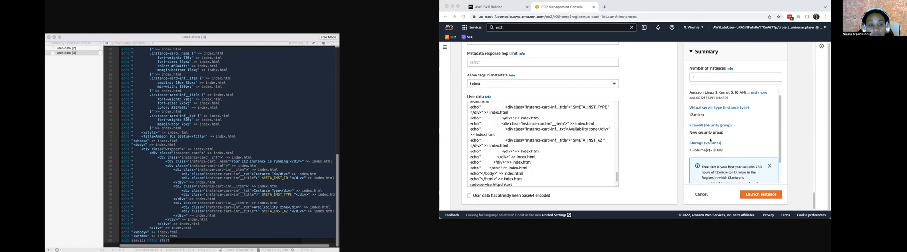
{"action": "left_click", "coordinate": [750, 196]}
{"action": "left_click", "coordinate": [750, 195]}
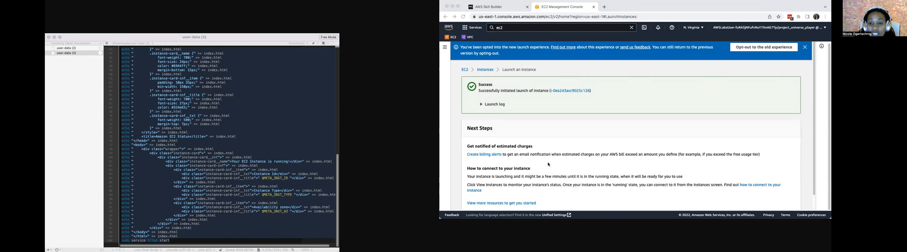
- Go from the launch confirmation page to the list of EC2 instances
{"action": "scroll", "coordinate": [548, 164], "scroll_direction": "down", "scroll_amount": 1}
{"action": "left_click", "coordinate": [778, 204]}
{"action": "left_click", "coordinate": [778, 204]}
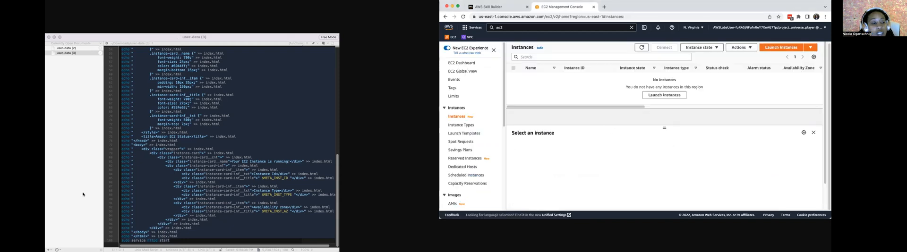
{"action": "left_click", "coordinate": [122, 182]}
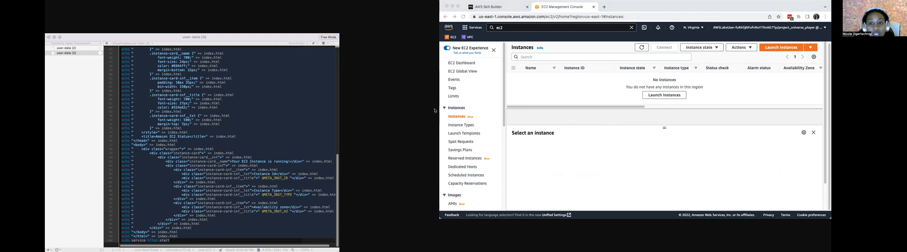
{"action": "left_click", "coordinate": [660, 96]}
{"action": "left_click", "coordinate": [659, 96]}
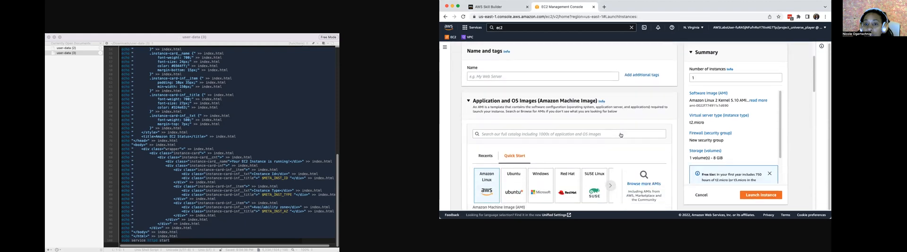
{"action": "left_click", "coordinate": [445, 17]}
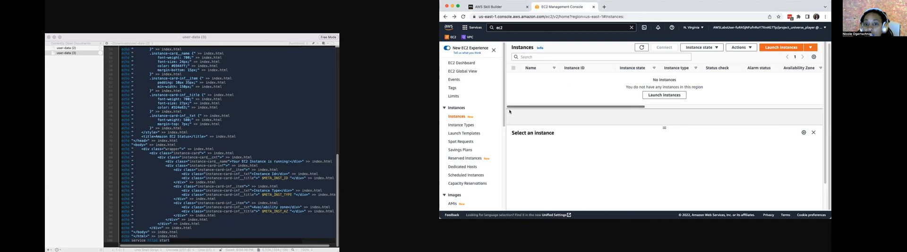
{"action": "left_click", "coordinate": [445, 17]}
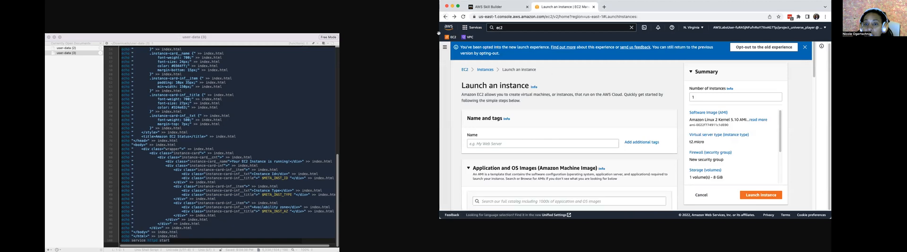
{"action": "left_click", "coordinate": [446, 17]}
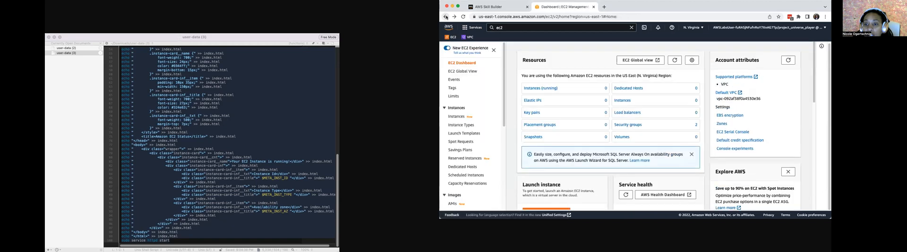
{"action": "left_click", "coordinate": [446, 17]}
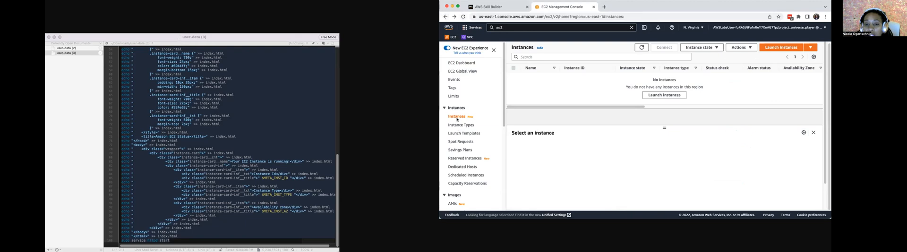
- List the running instances from the EC2 dashboard and select webserver01
{"action": "left_click", "coordinate": [463, 63]}
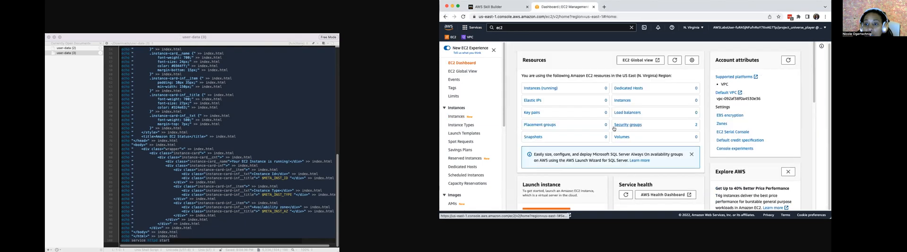
{"action": "left_click", "coordinate": [544, 89]}
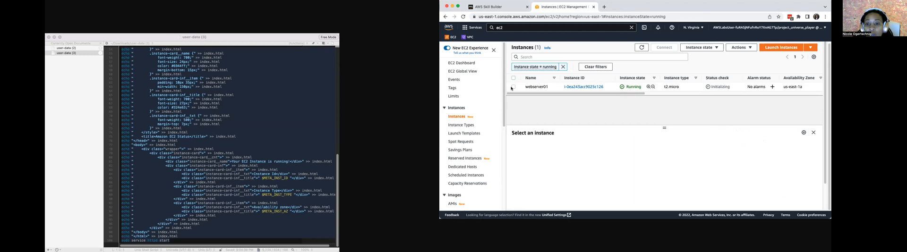
{"action": "left_click", "coordinate": [513, 87]}
- Copy the public IPv4 DNS address from the instance summary of webserver01
{"action": "scroll", "coordinate": [664, 177], "scroll_direction": "down", "scroll_amount": 1}
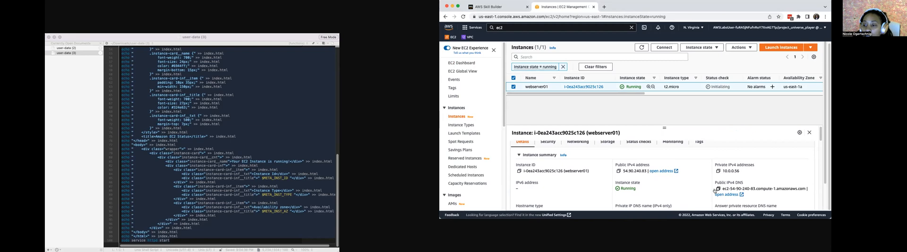
{"action": "left_click", "coordinate": [718, 189]}
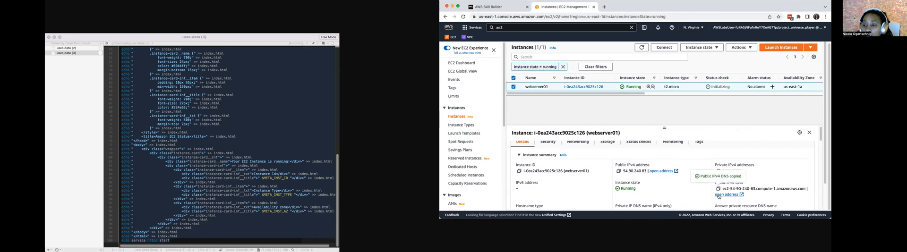
{"action": "left_click", "coordinate": [120, 179]}
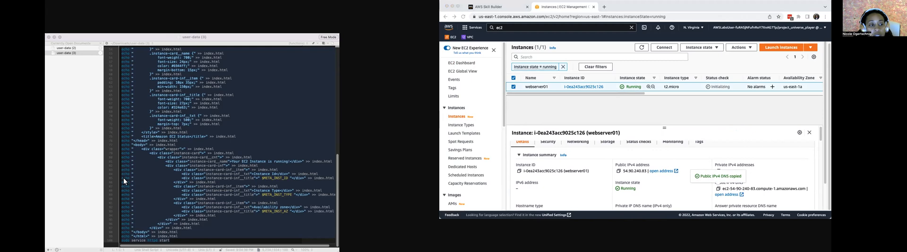
- Open the copied public DNS address of webserver01 in a new browser tab
{"action": "left_click", "coordinate": [593, 16]}
{"action": "key", "text": "super+t"}
{"action": "right_click", "coordinate": [593, 16]}
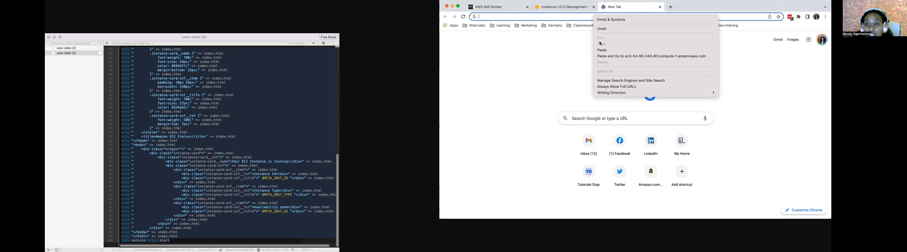
{"action": "left_click", "coordinate": [600, 49]}
{"action": "key", "text": "Return"}
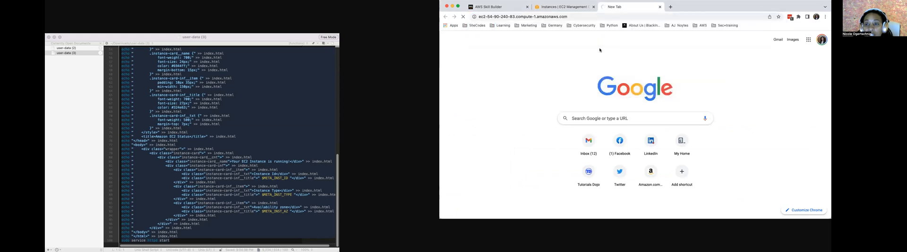
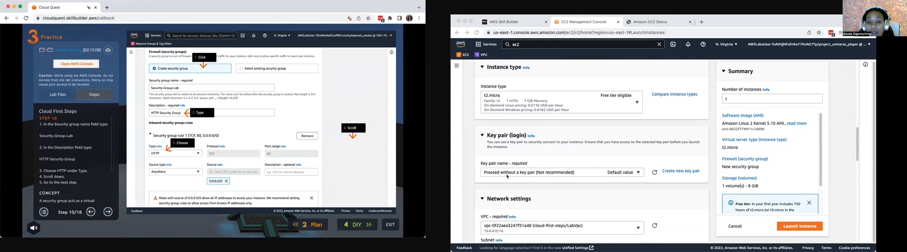
{"action": "scroll", "coordinate": [536, 194], "scroll_direction": "down", "scroll_amount": 4}
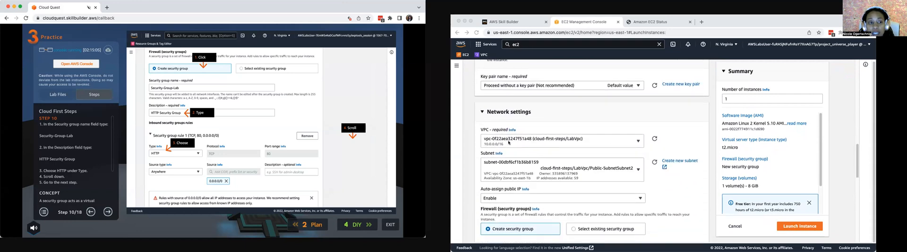
- Choose the cloud-first-steps/LabVpc/Public-SubnetSubnet2 subnet in the new instance's network settings
{"action": "left_click", "coordinate": [638, 142]}
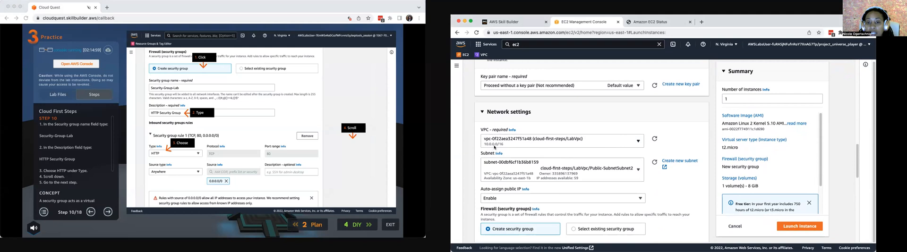
{"action": "scroll", "coordinate": [526, 144], "scroll_direction": "down", "scroll_amount": 1}
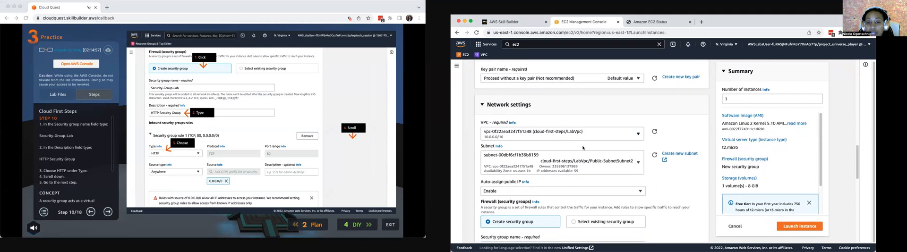
{"action": "left_click", "coordinate": [638, 162]}
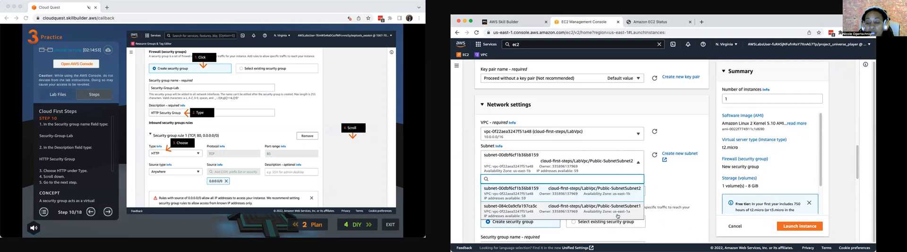
{"action": "left_click", "coordinate": [614, 197]}
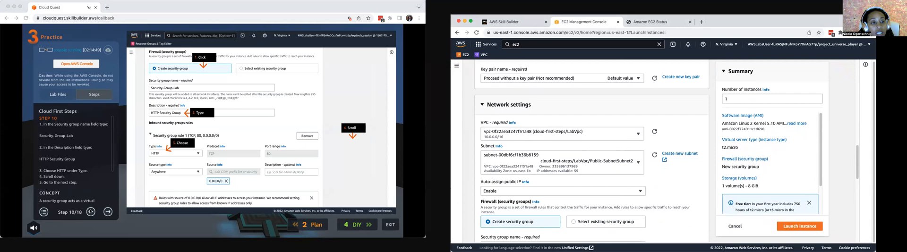
- Name the new instance's security group Security-Group-Lab2
{"action": "scroll", "coordinate": [573, 208], "scroll_direction": "down", "scroll_amount": 1}
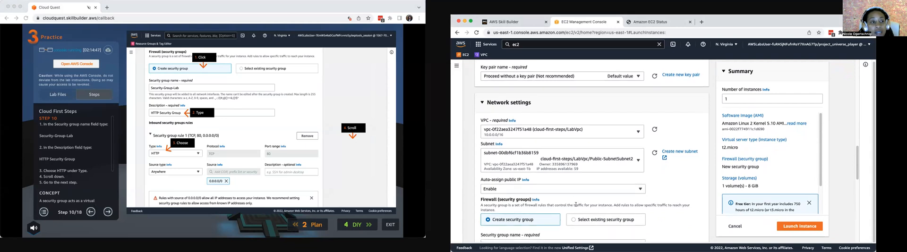
{"action": "scroll", "coordinate": [573, 208], "scroll_direction": "down", "scroll_amount": 1}
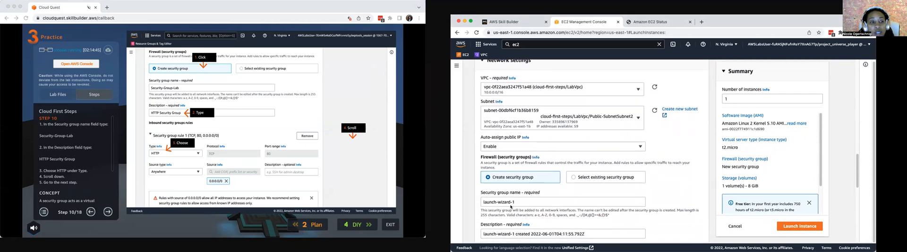
{"action": "scroll", "coordinate": [513, 199], "scroll_direction": "down", "scroll_amount": 1}
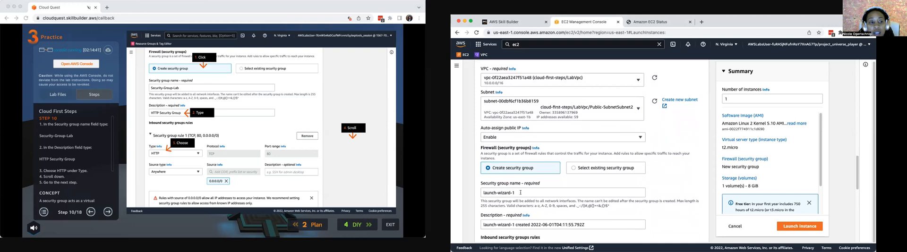
{"action": "left_click_drag", "start_coordinate": [521, 193], "coordinate": [470, 190]}
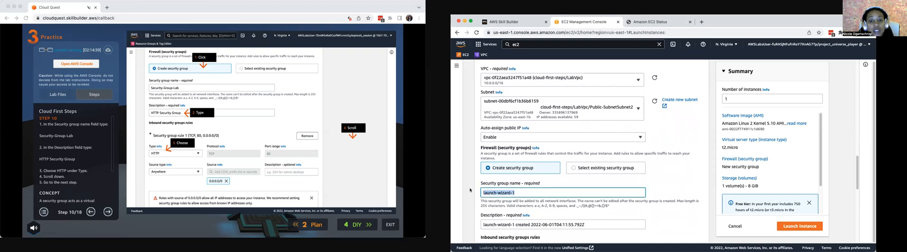
{"action": "type", "text": "S"}
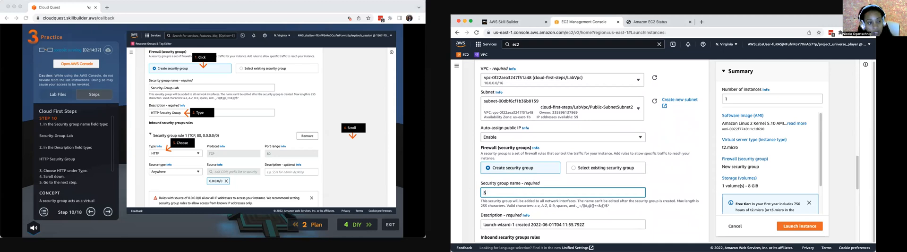
{"action": "type", "text": "ecurity"}
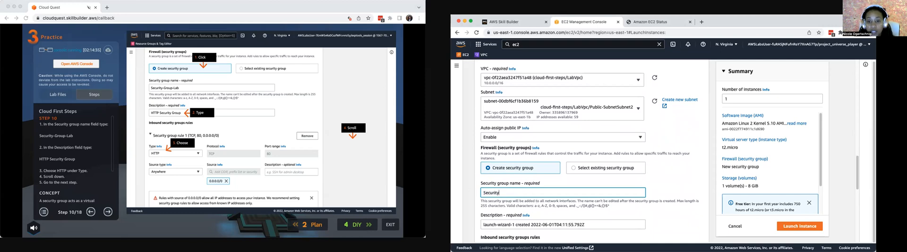
{"action": "type", "text": "-Group-Lab2"}
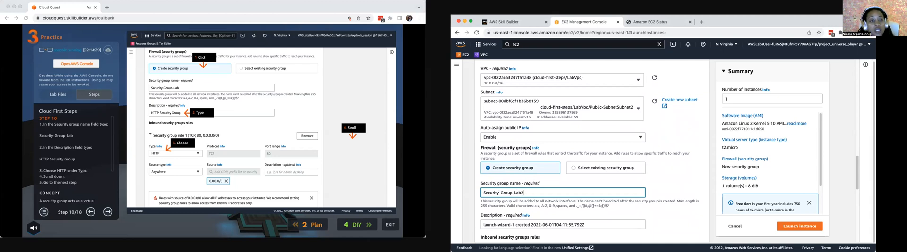
- Set the security group's description to "HTTP Security Group 2"
{"action": "key", "text": "Tab"}
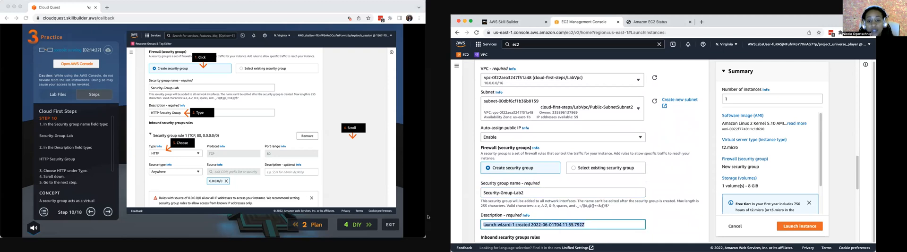
{"action": "type", "text": "HTT"}
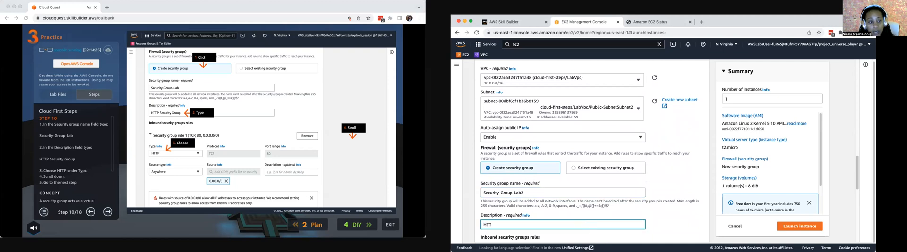
{"action": "type", "text": "P Secur"}
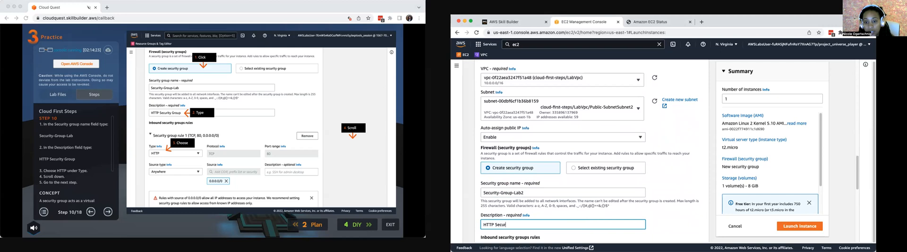
{"action": "type", "text": "ity Group 2"}
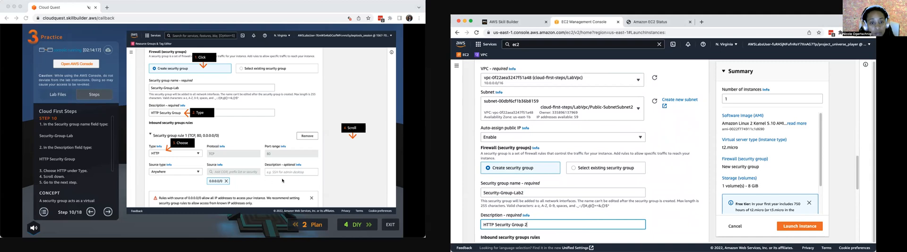
- Advance the lab guide to step 11 and expand the advanced details of the instance launch form
{"action": "left_click", "coordinate": [108, 212]}
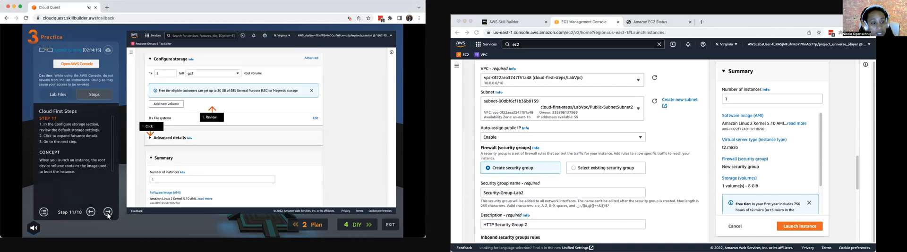
{"action": "scroll", "coordinate": [552, 189], "scroll_direction": "down", "scroll_amount": 5}
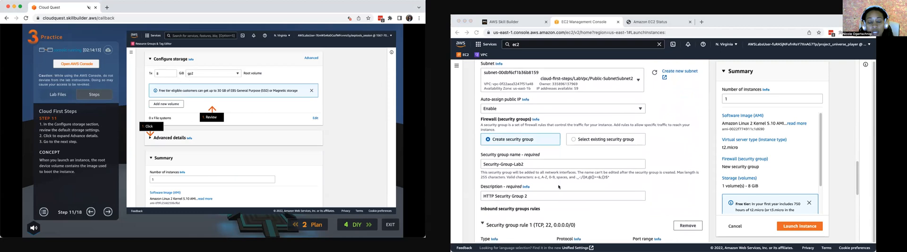
{"action": "scroll", "coordinate": [499, 188], "scroll_direction": "down", "scroll_amount": 2}
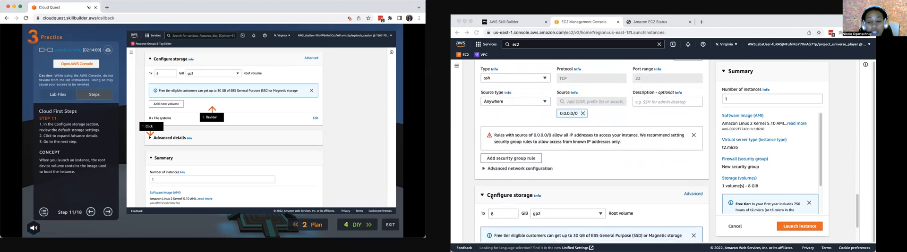
{"action": "scroll", "coordinate": [493, 195], "scroll_direction": "down", "scroll_amount": 2}
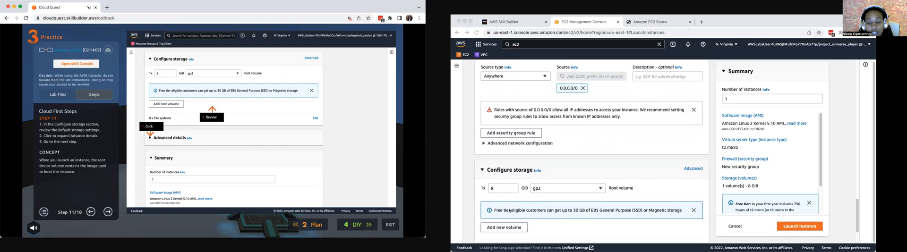
{"action": "scroll", "coordinate": [510, 211], "scroll_direction": "down", "scroll_amount": 3}
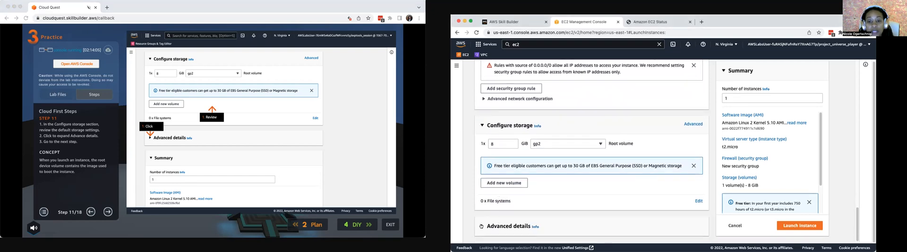
{"action": "left_click", "coordinate": [481, 228]}
- Paste the copied web server script into the instance's user data
{"action": "scroll", "coordinate": [491, 219], "scroll_direction": "down", "scroll_amount": 8}
{"action": "scroll", "coordinate": [500, 214], "scroll_direction": "down", "scroll_amount": 10}
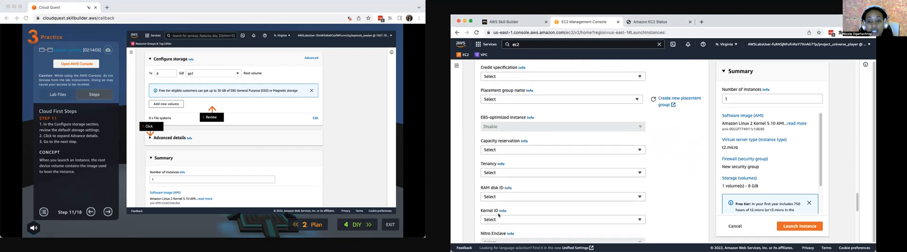
{"action": "left_click", "coordinate": [498, 154]}
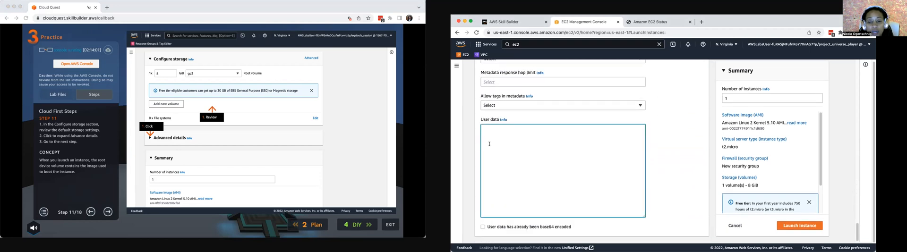
{"action": "right_click", "coordinate": [490, 143]}
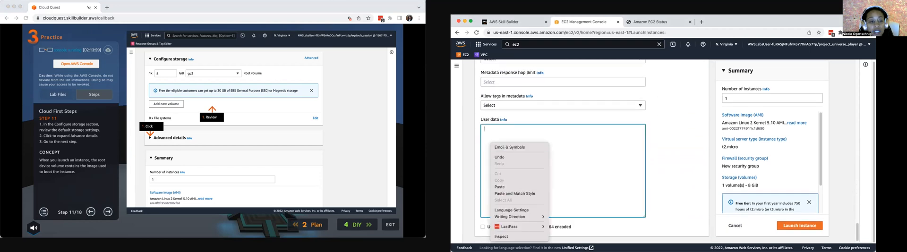
{"action": "key", "text": "super+Tab"}
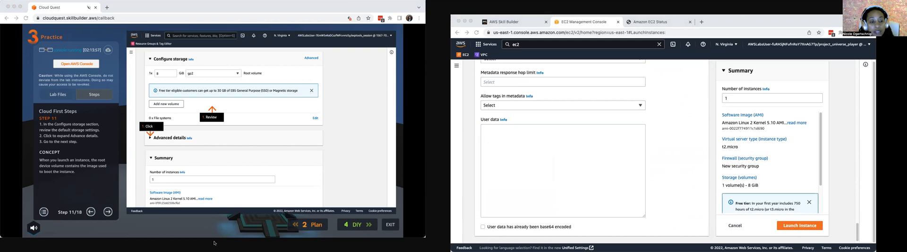
{"action": "left_click", "coordinate": [492, 163]}
{"action": "right_click", "coordinate": [492, 163]}
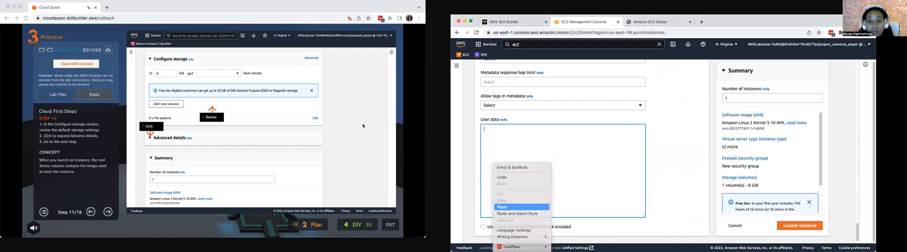
{"action": "left_click", "coordinate": [522, 207]}
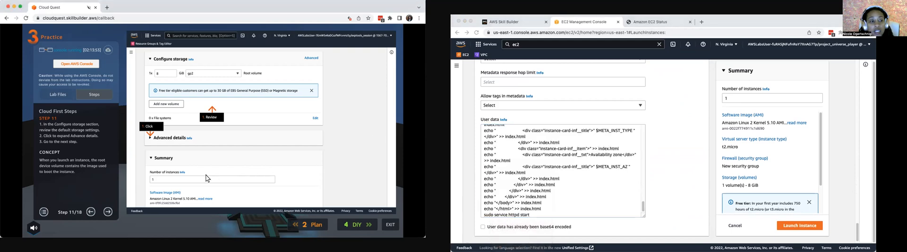
- Page through the lab guide's user-data instructions up to step 14
{"action": "left_click", "coordinate": [107, 212]}
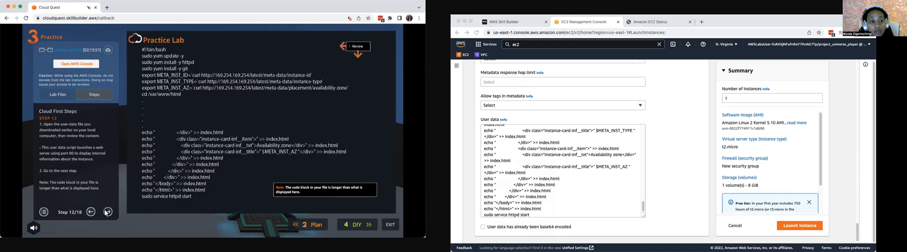
{"action": "left_click", "coordinate": [108, 211]}
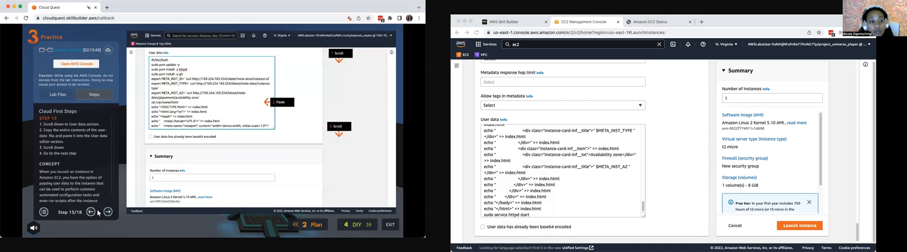
{"action": "left_click", "coordinate": [91, 212]}
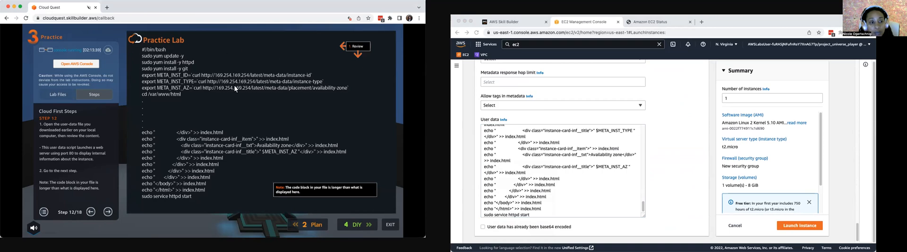
{"action": "left_click", "coordinate": [108, 213]}
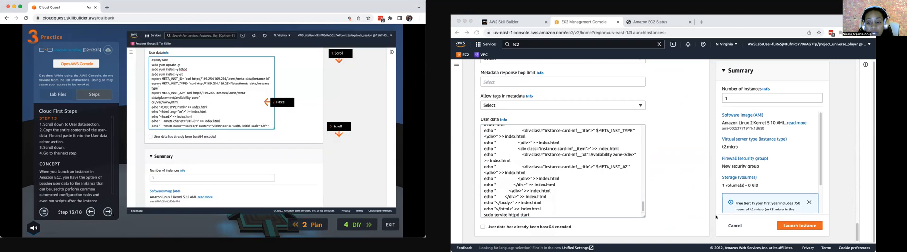
{"action": "left_click", "coordinate": [108, 212]}
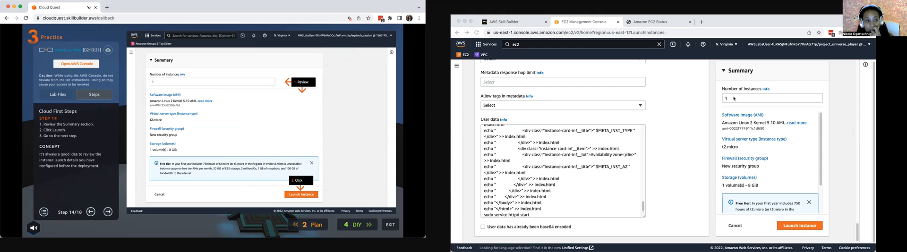
- Launch the configured instance and advance the lab guide to step 15
{"action": "left_click", "coordinate": [800, 227]}
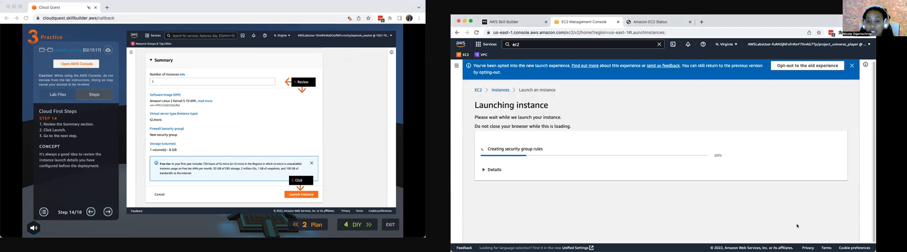
{"action": "left_click", "coordinate": [108, 212]}
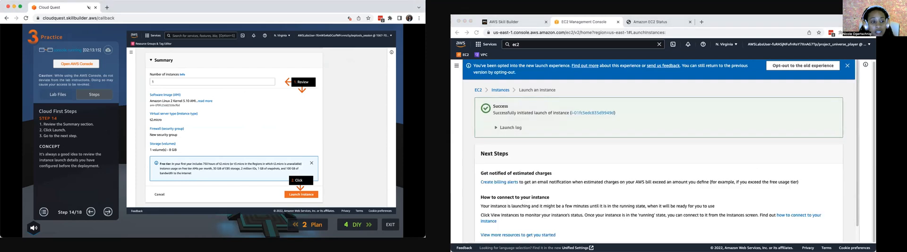
{"action": "left_click", "coordinate": [107, 213]}
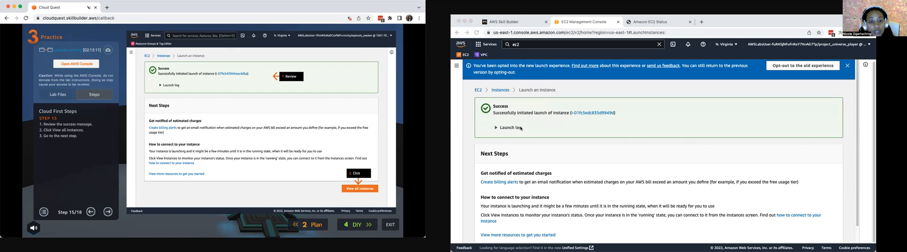
- Open the list of all instances from the launch confirmation and advance the lab guide to step 16
{"action": "scroll", "coordinate": [543, 142], "scroll_direction": "down", "scroll_amount": 1}
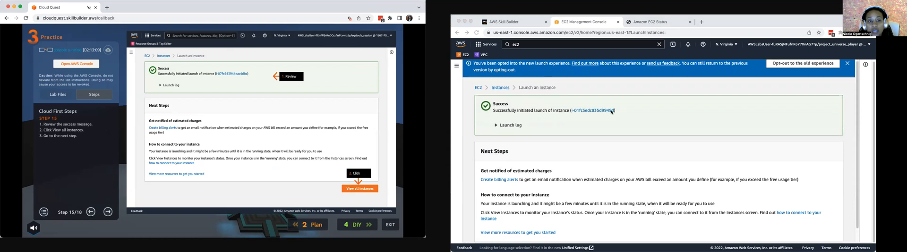
{"action": "scroll", "coordinate": [562, 198], "scroll_direction": "down", "scroll_amount": 2}
{"action": "left_click", "coordinate": [804, 238]}
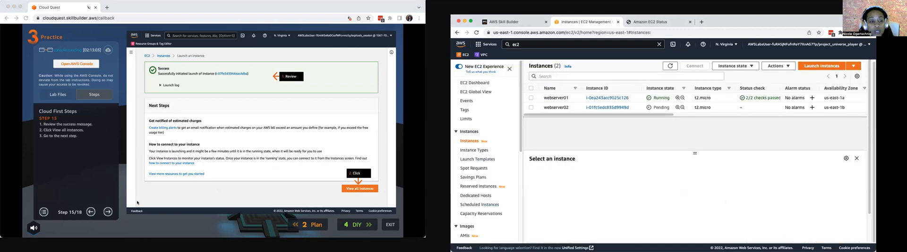
{"action": "left_click", "coordinate": [107, 216]}
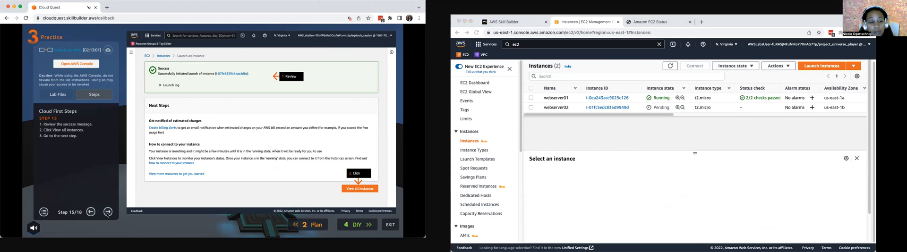
{"action": "left_click", "coordinate": [109, 212]}
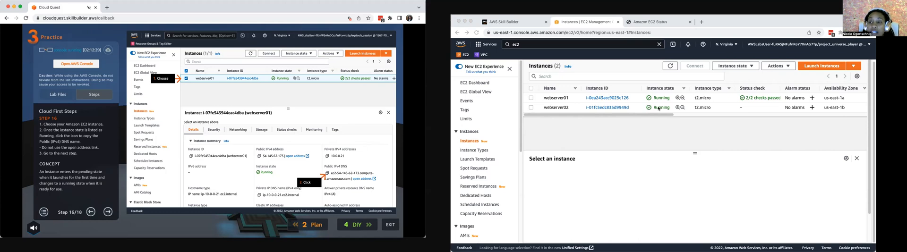
- Select webserver02, open its public IPv4 DNS address, and advance the lab guide to step 17
{"action": "left_click", "coordinate": [530, 109]}
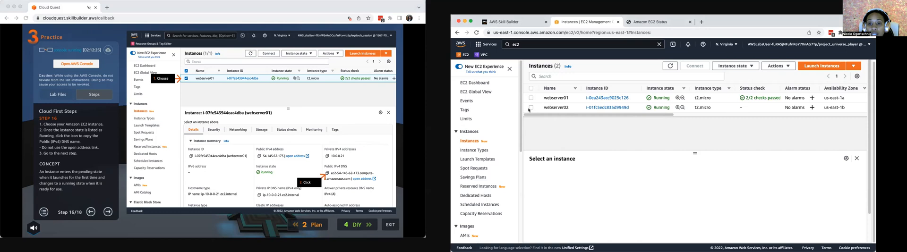
{"action": "left_click", "coordinate": [529, 109]}
{"action": "scroll", "coordinate": [759, 194], "scroll_direction": "down", "scroll_amount": 1}
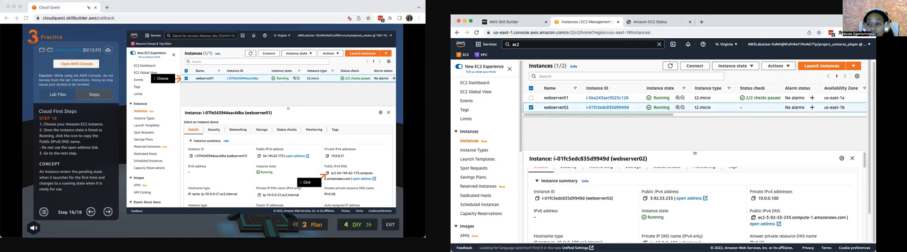
{"action": "left_click", "coordinate": [756, 225]}
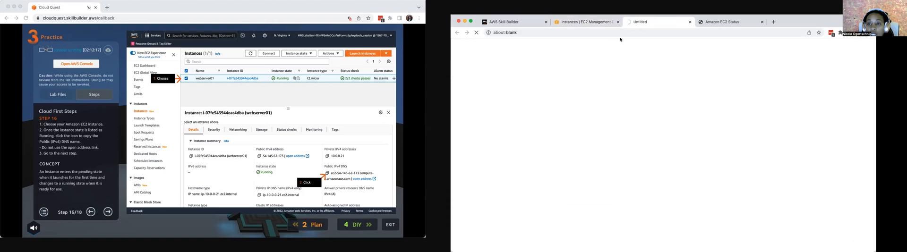
{"action": "left_click", "coordinate": [108, 214]}
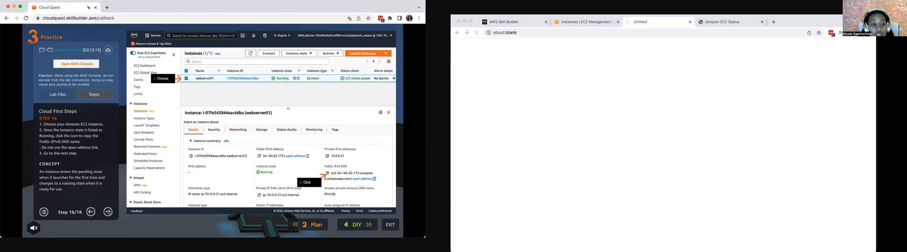
{"action": "left_click", "coordinate": [108, 213]}
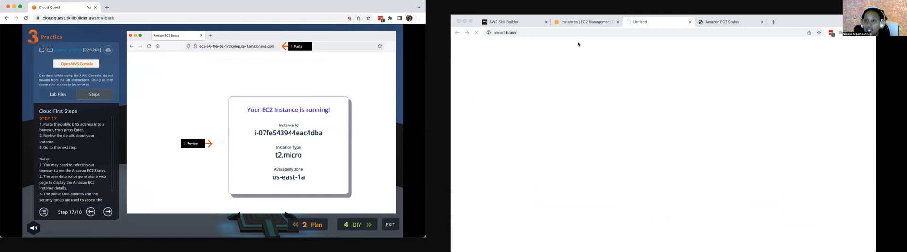
- Check the first server's status page and webserver02's page, and return to webserver02's instance summary
{"action": "left_click", "coordinate": [731, 21]}
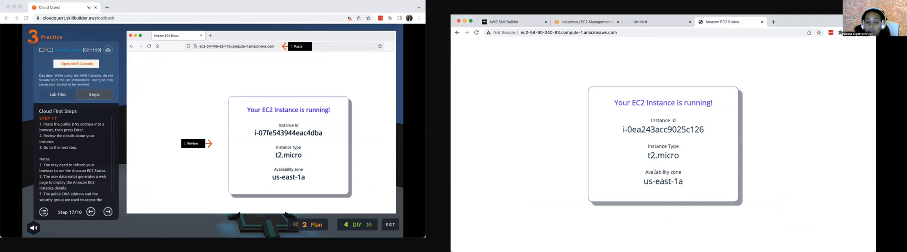
{"action": "left_click", "coordinate": [650, 25]}
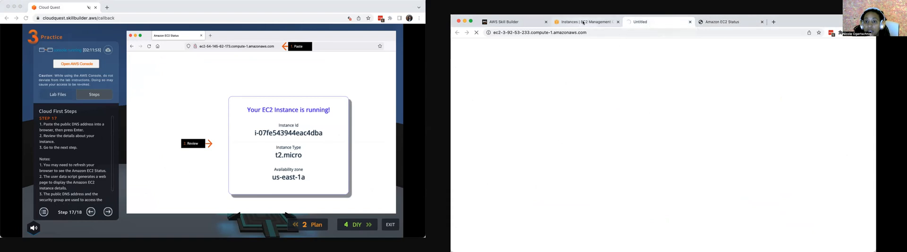
{"action": "left_click", "coordinate": [584, 22]}
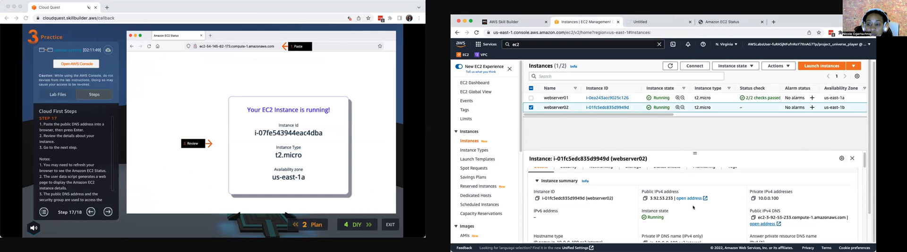
{"action": "left_click", "coordinate": [659, 23]}
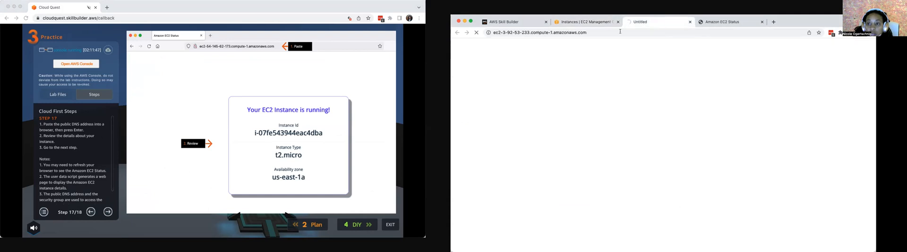
{"action": "left_click", "coordinate": [575, 23]}
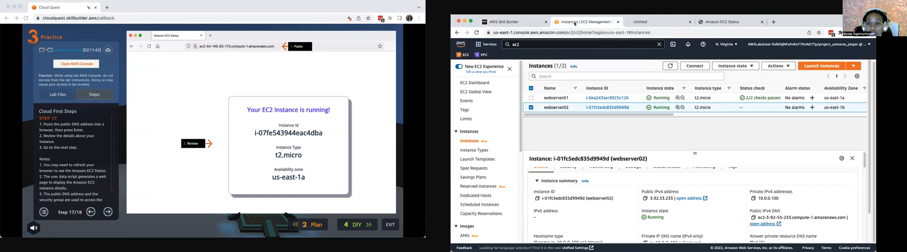
{"action": "scroll", "coordinate": [611, 173], "scroll_direction": "down", "scroll_amount": 1}
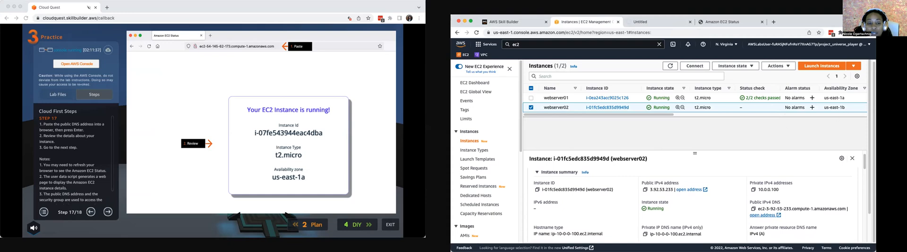
- Open the lab's DIY activity and paste webserver02's instance ID as the Instance ID in AZ1
{"action": "left_click", "coordinate": [346, 225]}
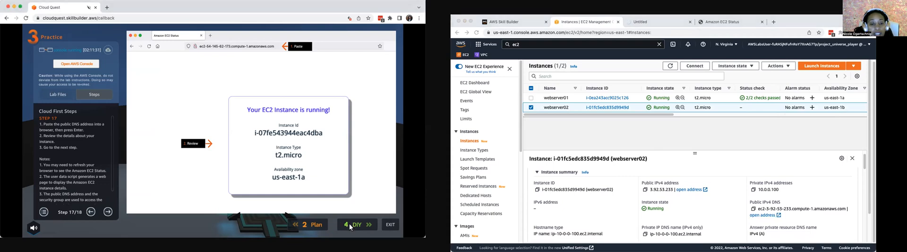
{"action": "left_click", "coordinate": [350, 225]}
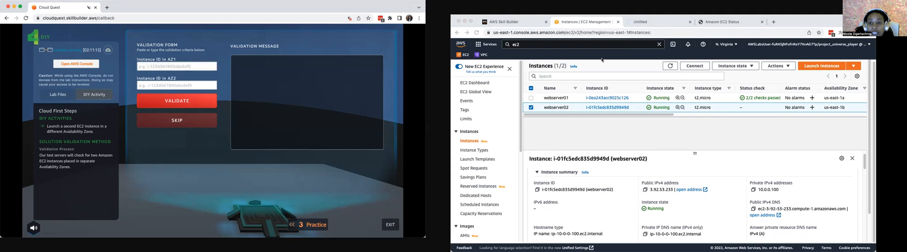
{"action": "left_click", "coordinate": [568, 189]}
{"action": "left_click", "coordinate": [537, 189]}
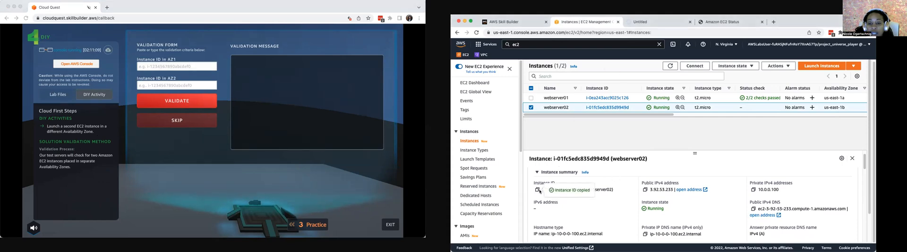
{"action": "left_click", "coordinate": [162, 67]}
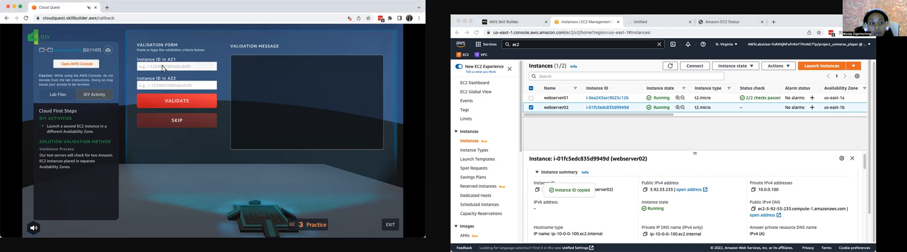
{"action": "key", "text": "super+v"}
- Copy webserver01's instance ID into the validation form as the Instance ID in AZ2 and validate the solution
{"action": "left_click", "coordinate": [541, 103]}
{"action": "left_click", "coordinate": [532, 98]}
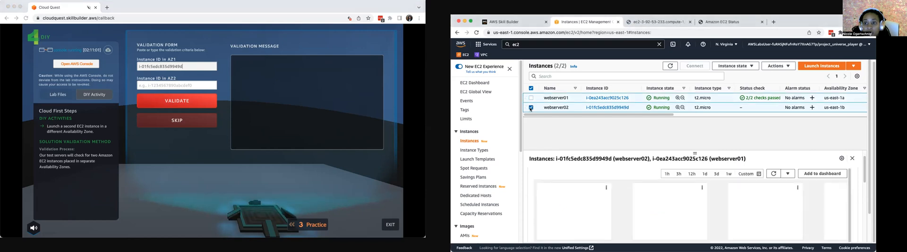
{"action": "left_click", "coordinate": [531, 107]}
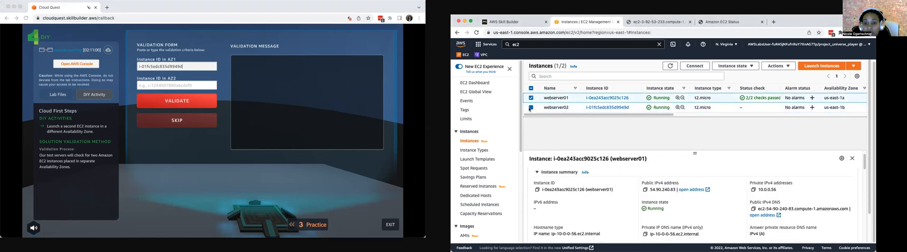
{"action": "left_click", "coordinate": [537, 190]}
{"action": "left_click", "coordinate": [157, 93]}
{"action": "left_click", "coordinate": [157, 86]}
{"action": "key", "text": "super+v"}
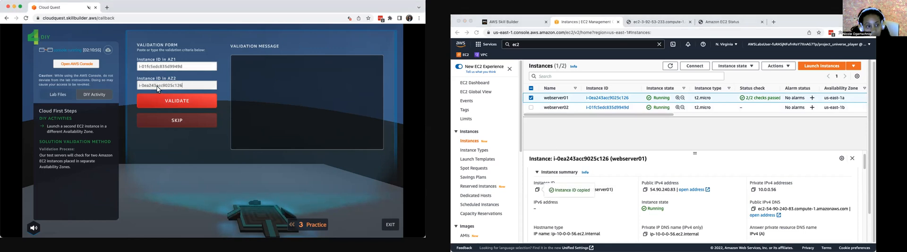
{"action": "left_click", "coordinate": [165, 98]}
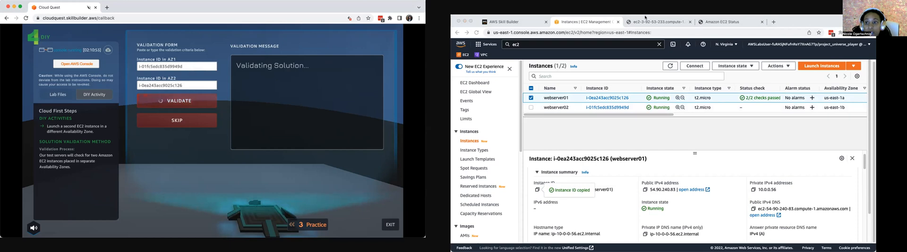
- Check whether webserver02's public DNS page loads and return to the instance list
{"action": "left_click", "coordinate": [646, 19]}
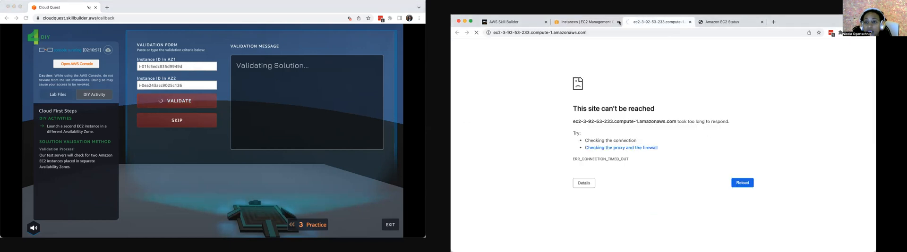
{"action": "left_click", "coordinate": [587, 22]}
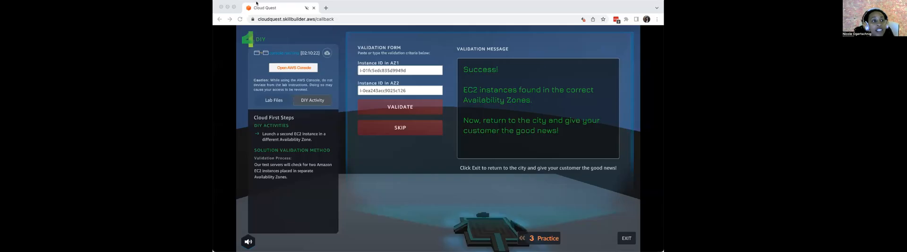
- Unmute the Cloud Quest site
{"action": "right_click", "coordinate": [263, 7]}
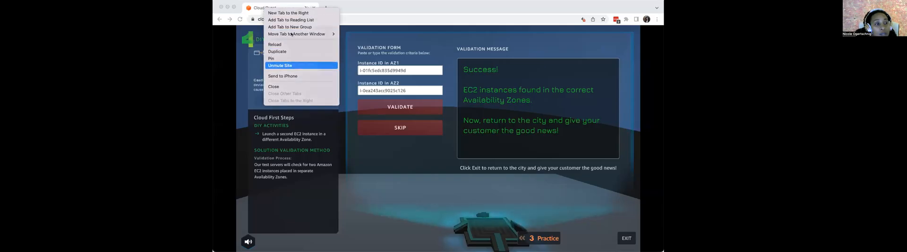
{"action": "left_click", "coordinate": [280, 66]}
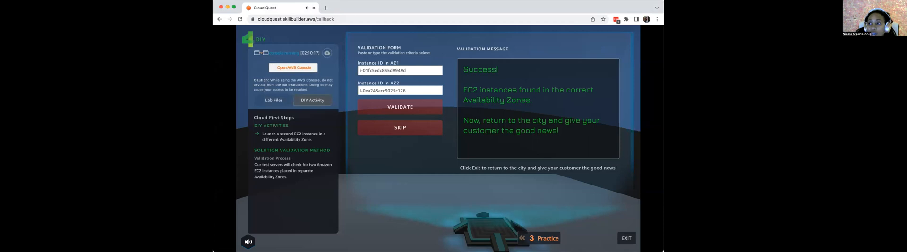